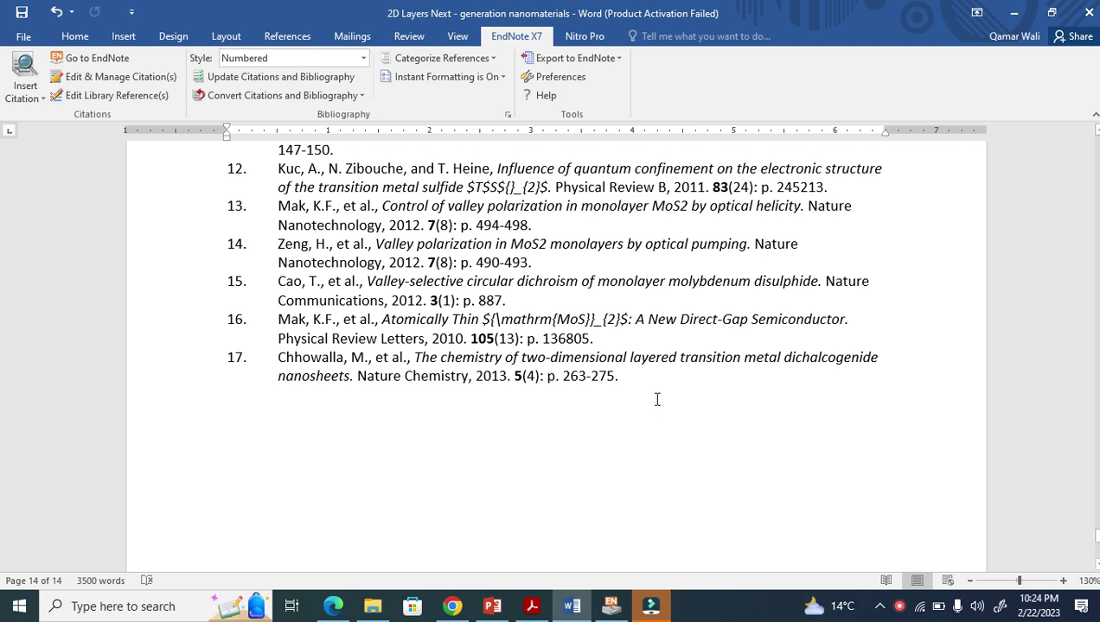
# - Highlight the garbled LaTeX code in reference 16's title in the bibliography
pyautogui.moveTo(383, 322); pyautogui.dragTo(628, 321)
pyautogui.click(486, 322)
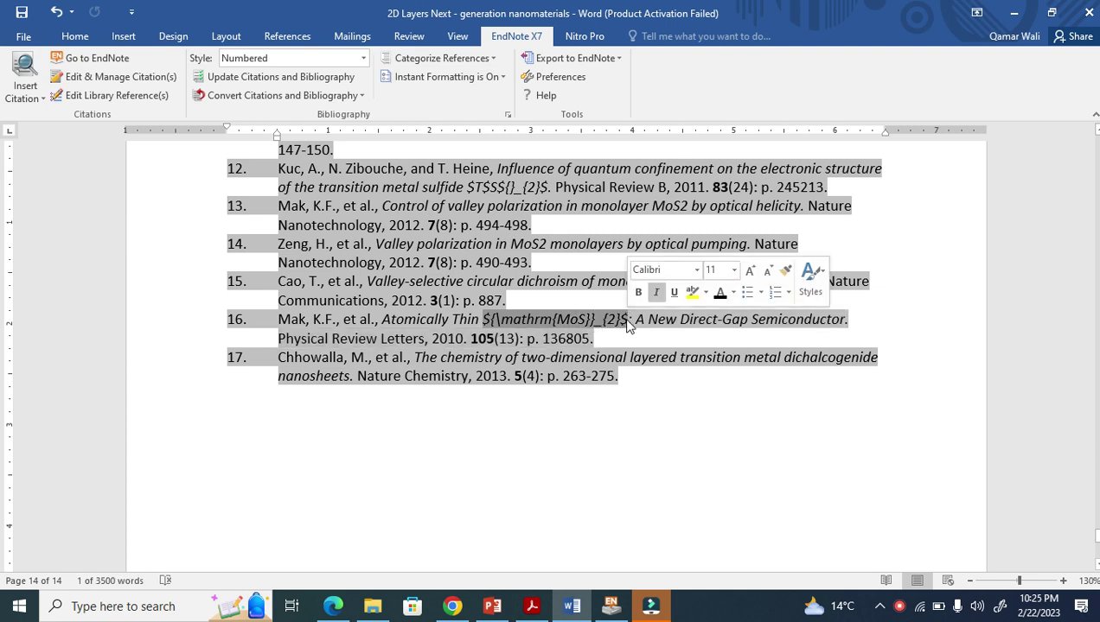
pyautogui.click(620, 322)
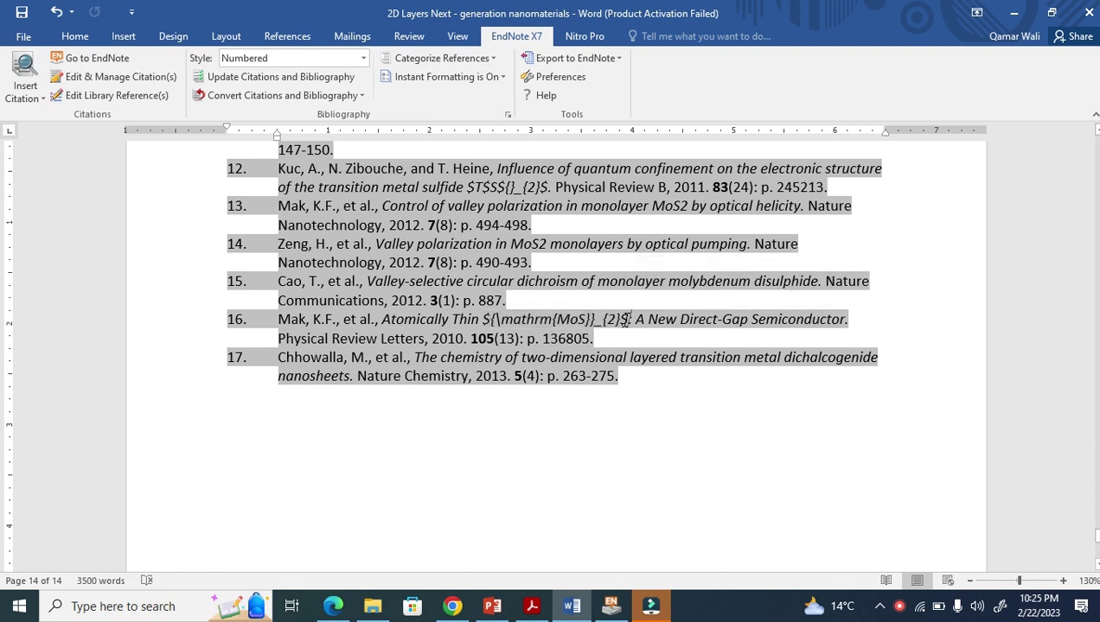
pyautogui.moveTo(626, 321); pyautogui.dragTo(483, 320)
pyautogui.click(468, 320)
# - Mark reference 12's garbled title code and reference 16, then bring up its article page in Chrome
pyautogui.moveTo(549, 185); pyautogui.dragTo(468, 187)
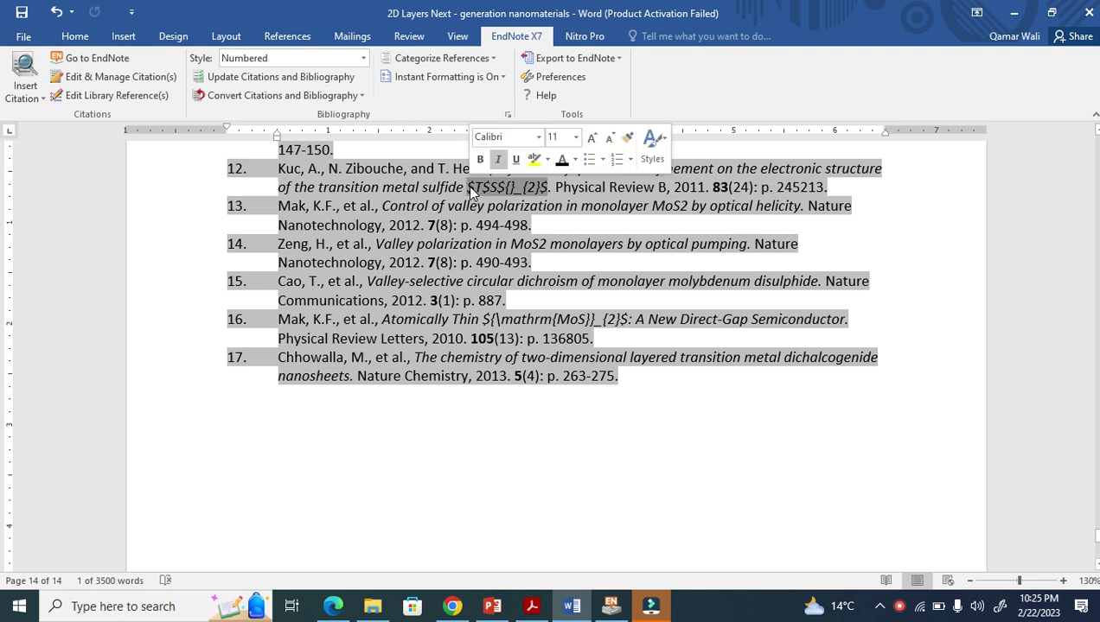
pyautogui.click(515, 273)
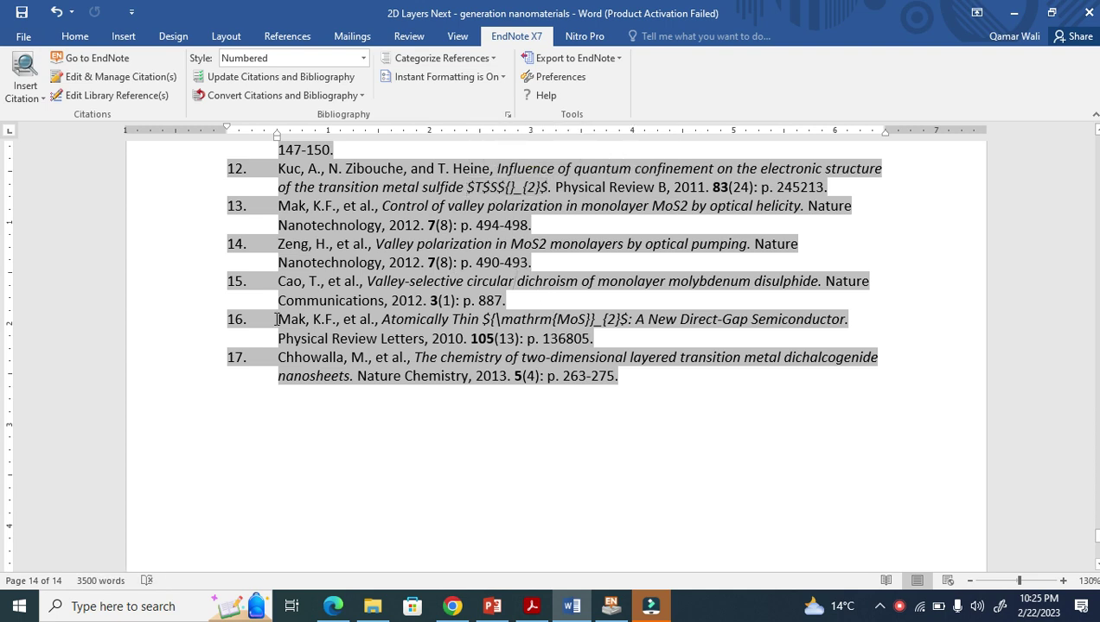
pyautogui.moveTo(288, 313); pyautogui.dragTo(544, 344)
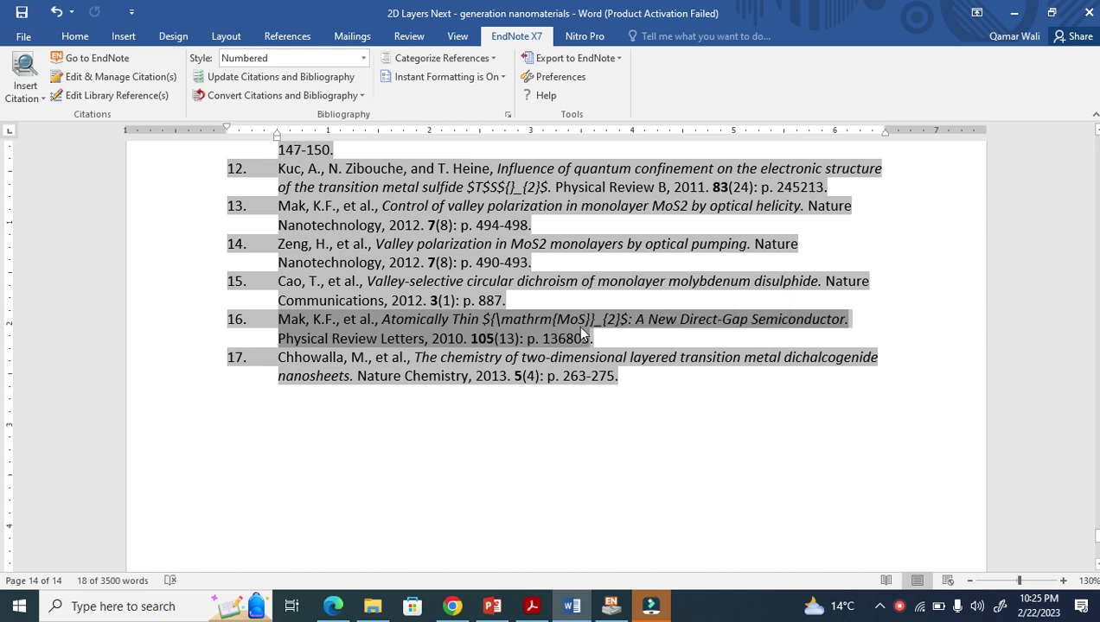
pyautogui.click(452, 606)
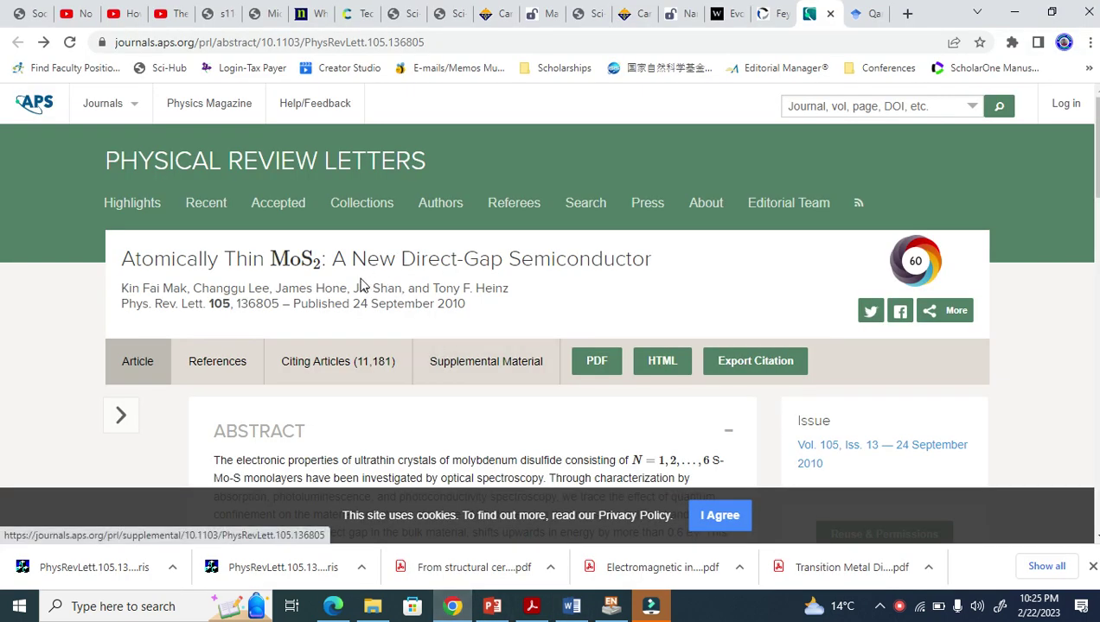
# - Confirm 'MoS2' in the published title, then pick the Mak 2010 reference in EndNote
pyautogui.moveTo(322, 261); pyautogui.dragTo(326, 260)
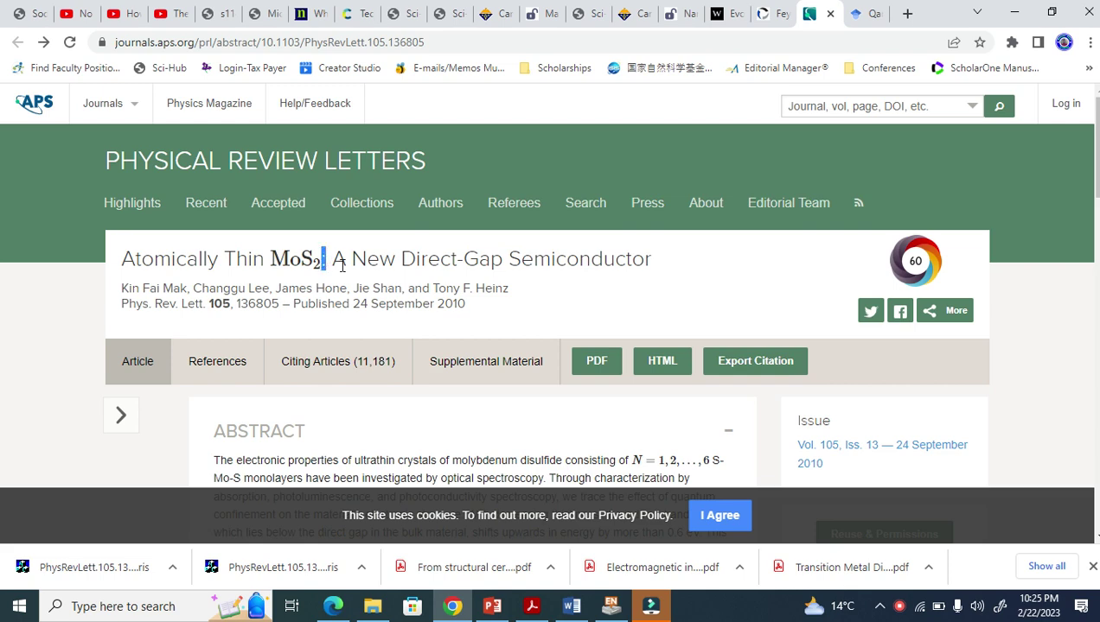
pyautogui.click(610, 606)
pyautogui.click(510, 350)
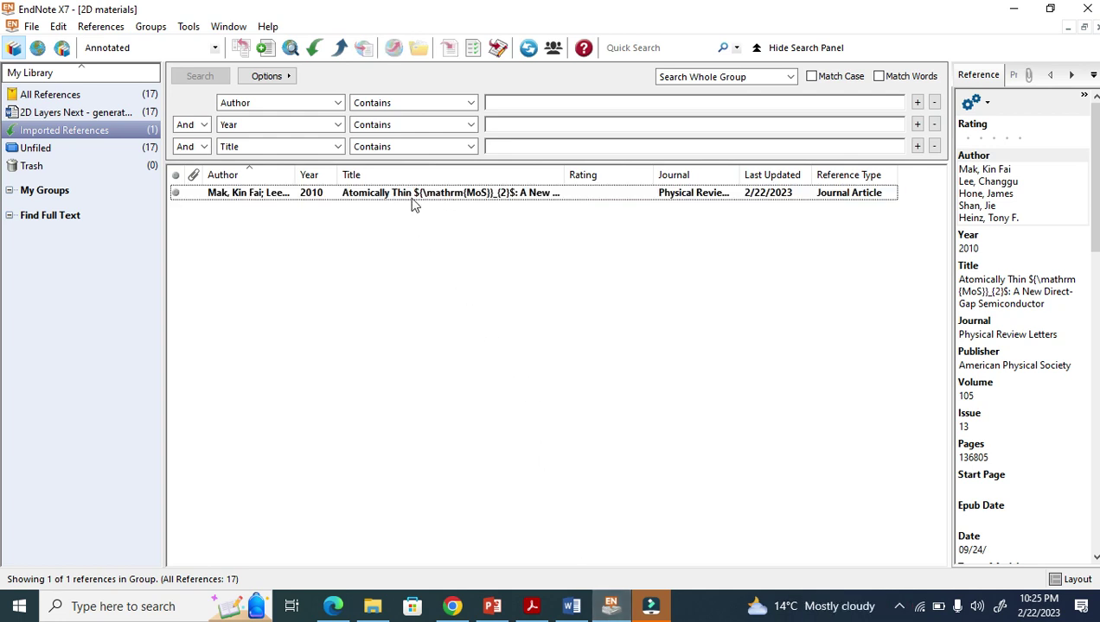
# - Replace the LaTeX markup in the Mak 2010 title with plain 'MoS2' and save the entry
pyautogui.doubleClick(490, 195)
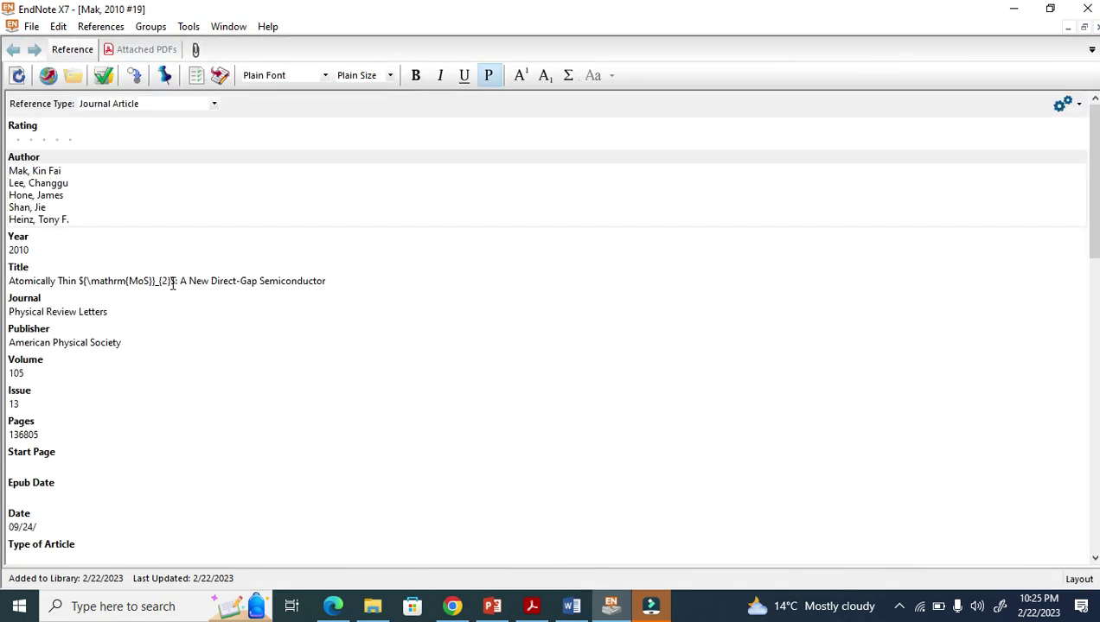
pyautogui.click(176, 283)
pyautogui.press('BackSpace')
pyautogui.press('BackSpace')
pyautogui.press('BackSpace')
pyautogui.press('BackSpace')
pyautogui.press('BackSpace')
pyautogui.press('BackSpace')
pyautogui.press('BackSpace')
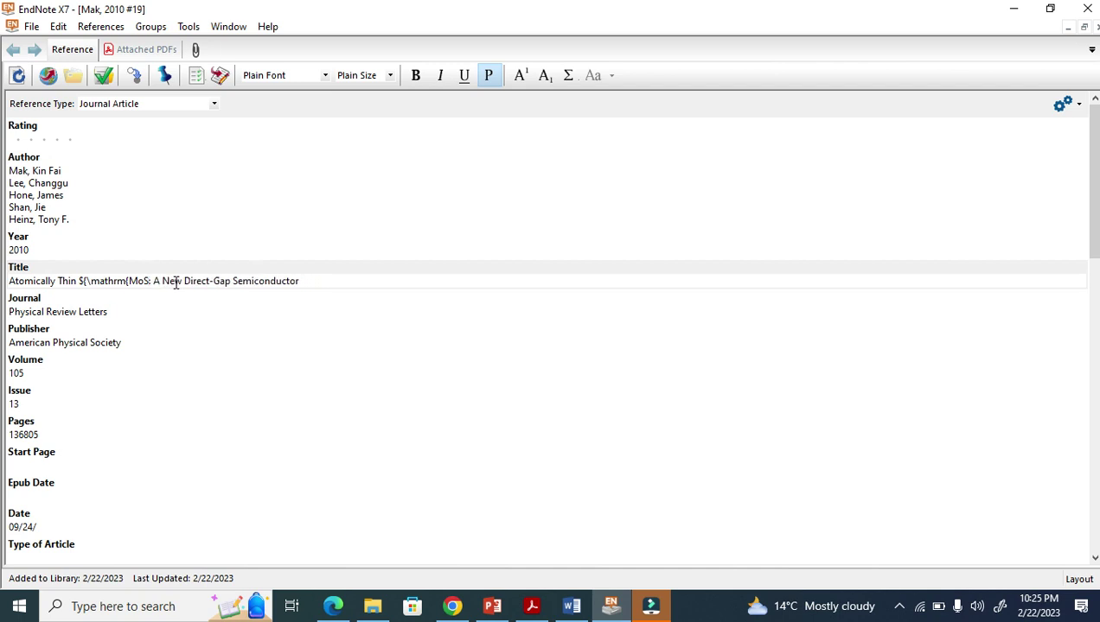
pyautogui.write('2')
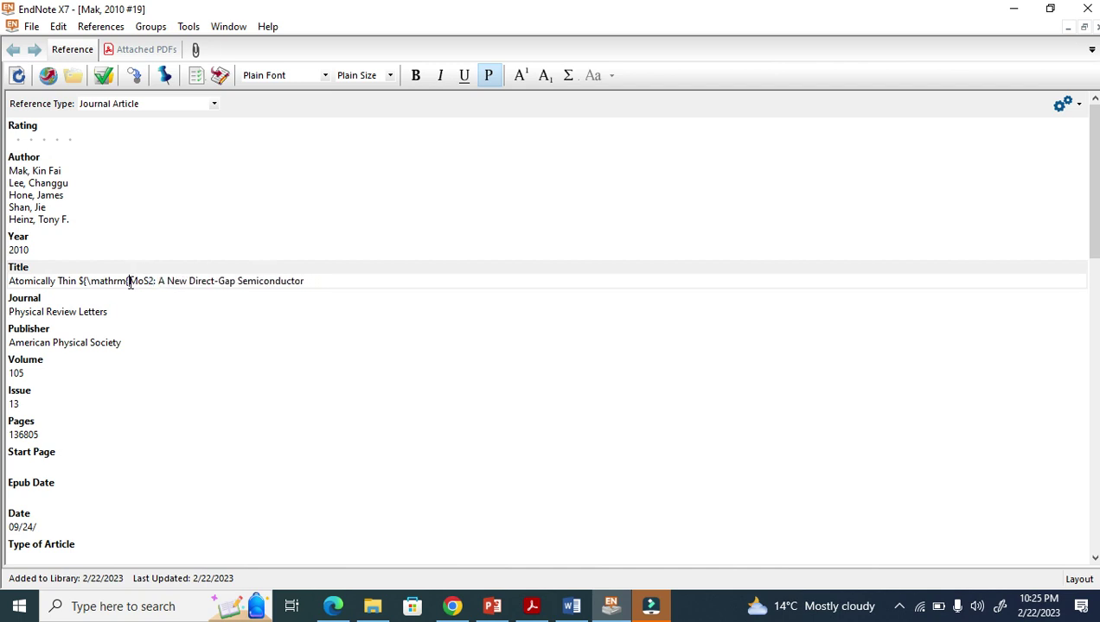
pyautogui.press('BackSpace')
pyautogui.press('BackSpace')
pyautogui.press('BackSpace')
pyautogui.press('BackSpace')
pyautogui.press('BackSpace')
pyautogui.press('BackSpace')
pyautogui.press('BackSpace')
pyautogui.press('BackSpace')
pyautogui.press('BackSpace')
pyautogui.press('BackSpace')
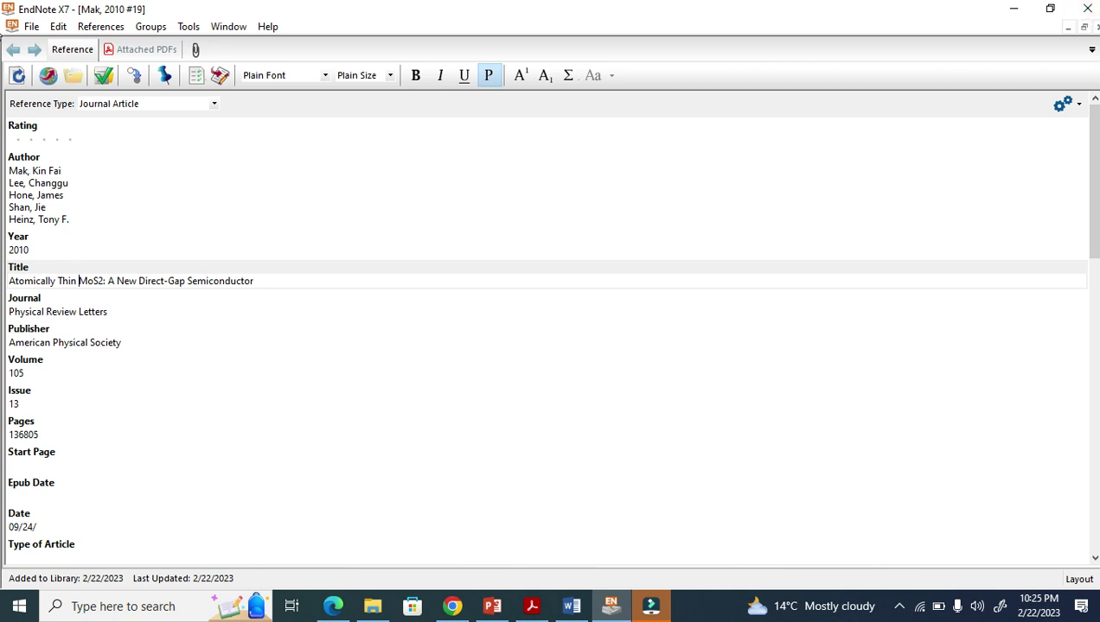
pyautogui.click(1095, 27)
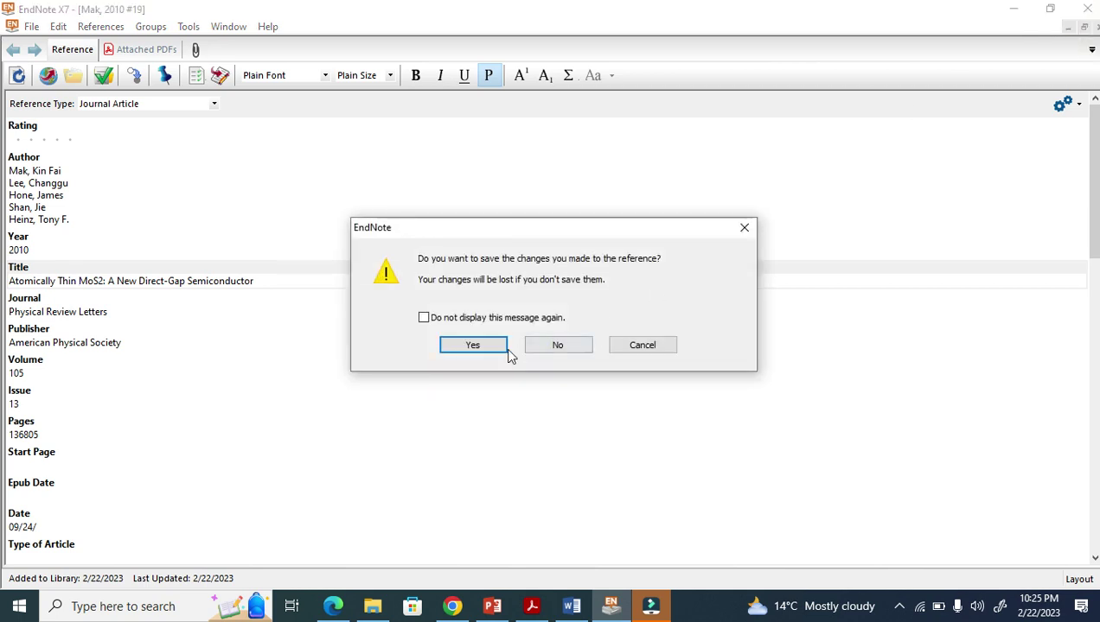
pyautogui.click(484, 346)
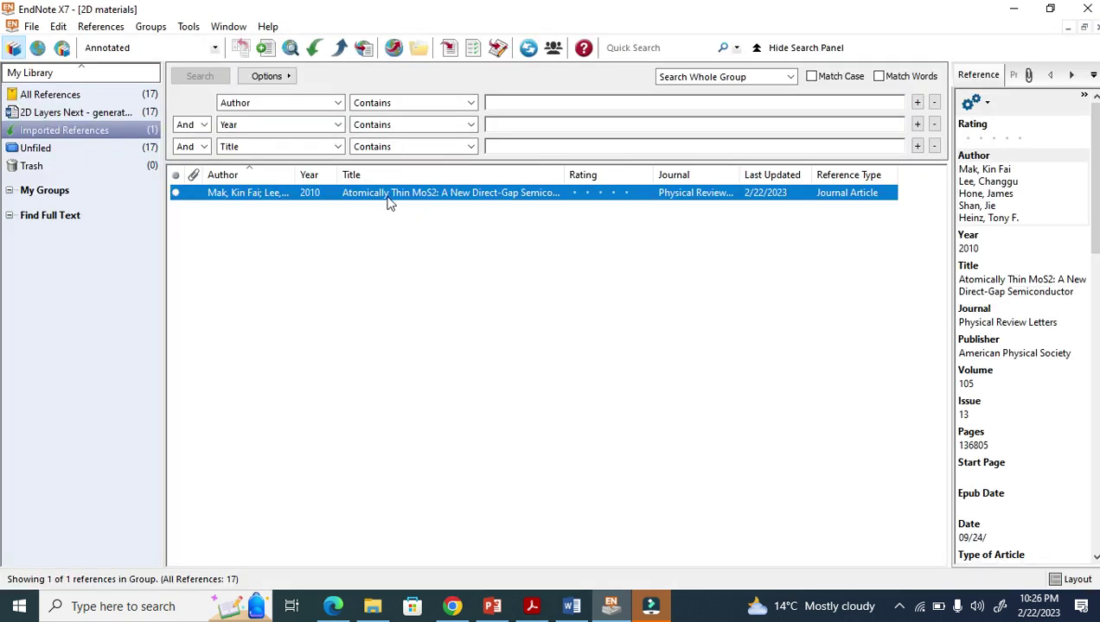
pyautogui.click(570, 607)
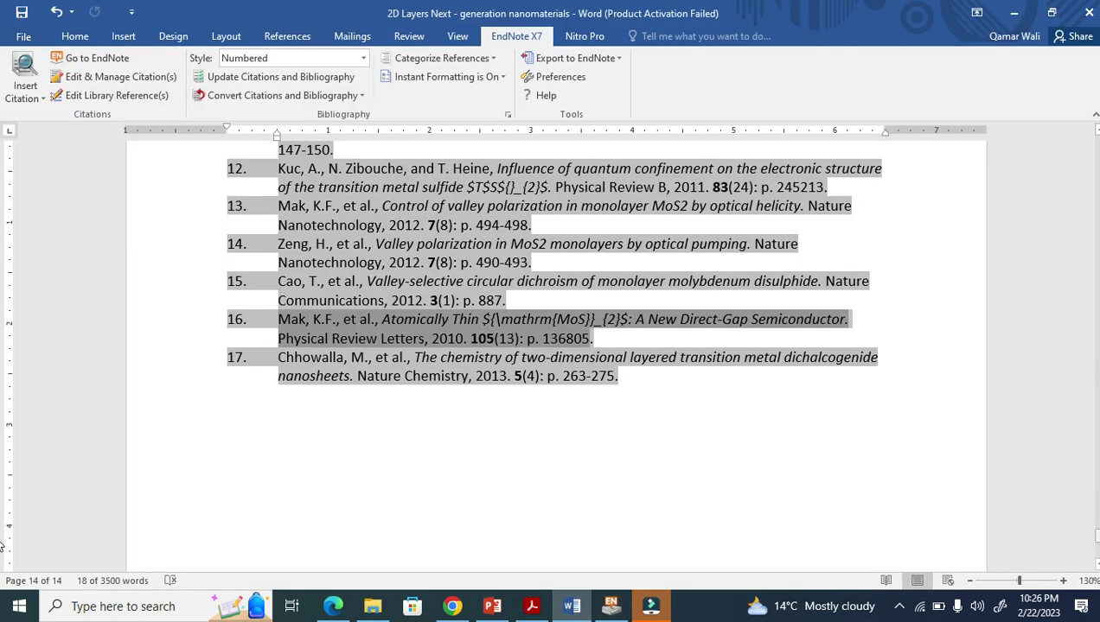
# - Scroll up to page 4 and open Edit & Manage Citations on the [16] citation
pyautogui.moveTo(1095, 538); pyautogui.dragTo(994, 257)
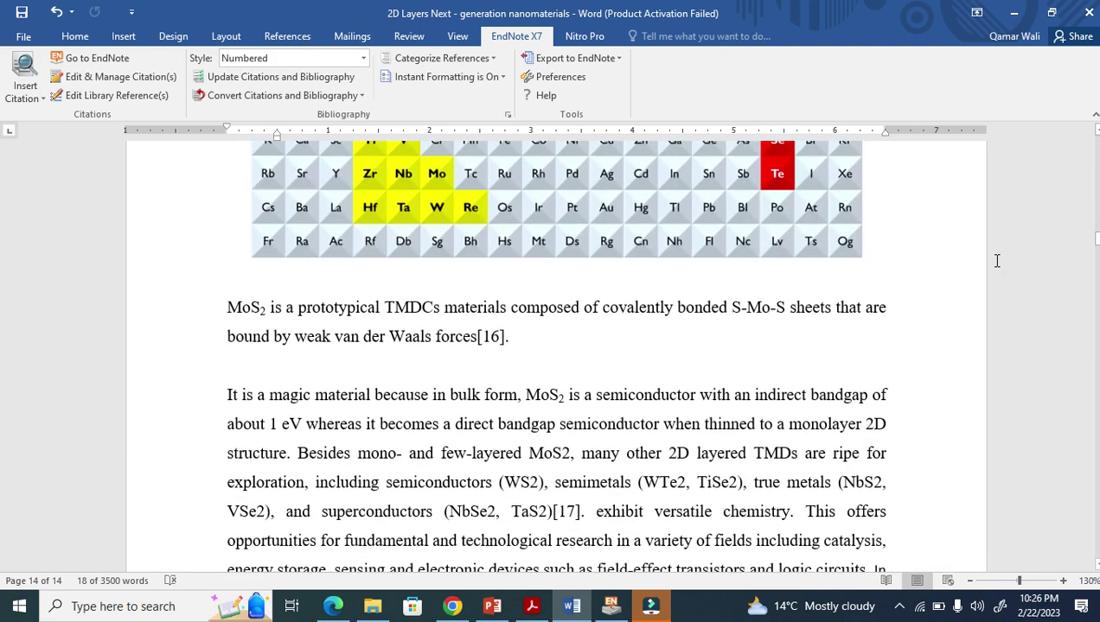
pyautogui.click(506, 337)
pyautogui.doubleClick(490, 337)
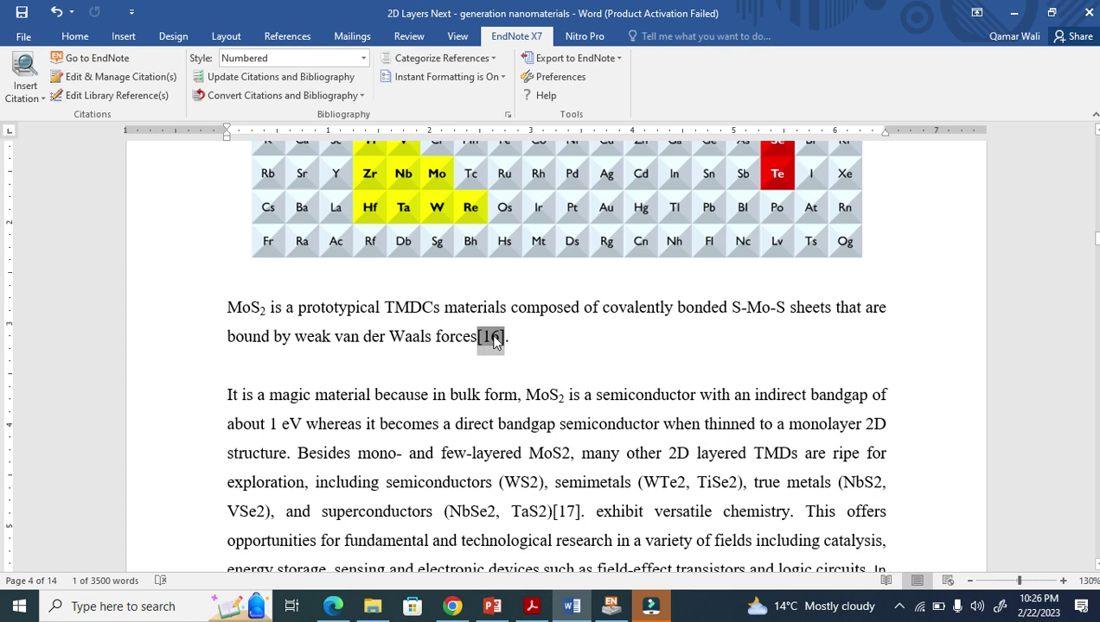
pyautogui.click(123, 79)
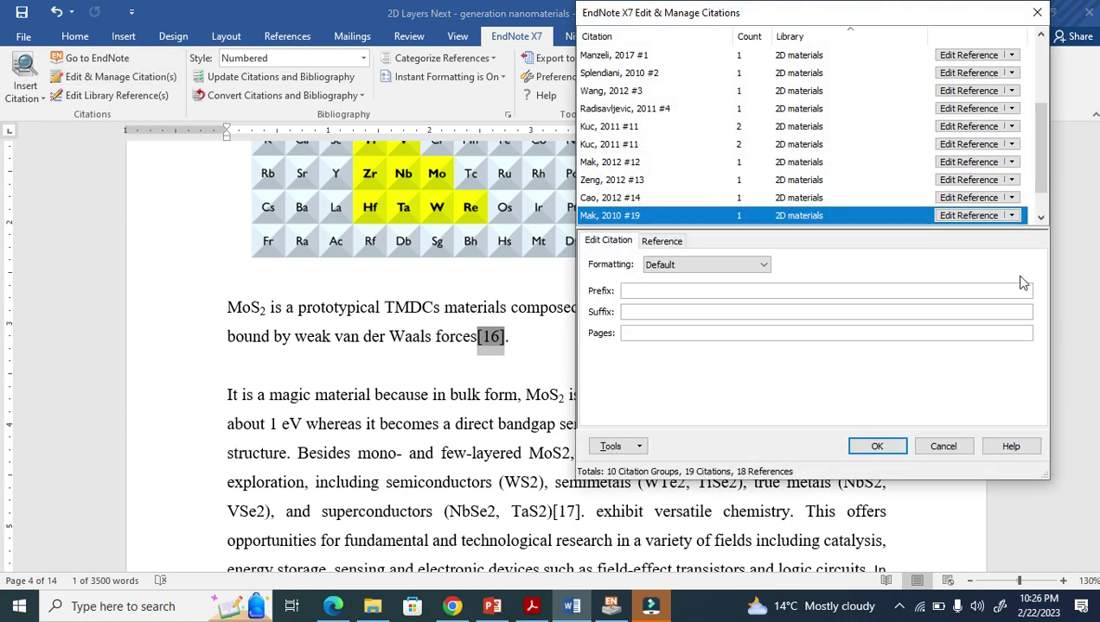
# - Remove the duplicate Mak 2010 #19 citation and place the cursor after 'forces.'
pyautogui.click(1010, 215)
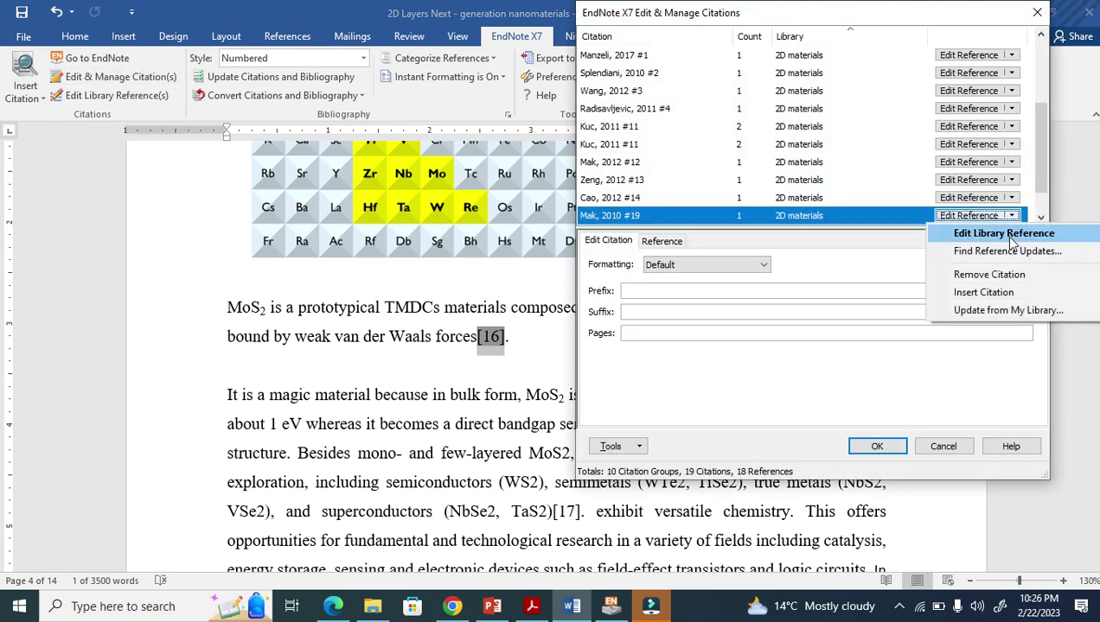
pyautogui.click(988, 275)
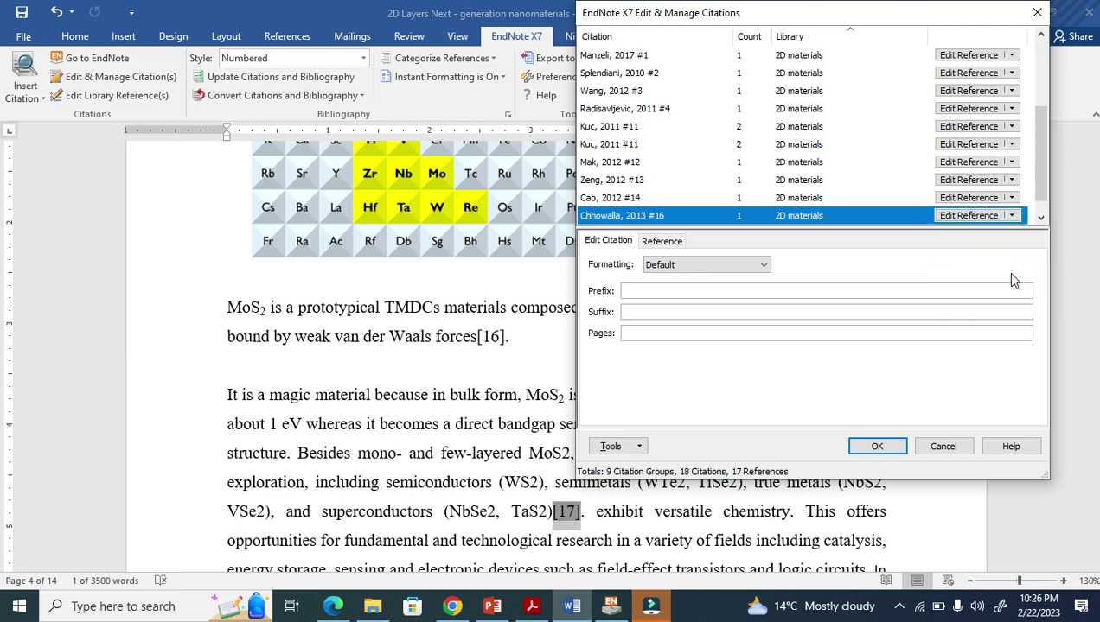
pyautogui.click(878, 446)
pyautogui.click(480, 339)
pyautogui.moveTo(612, 606)
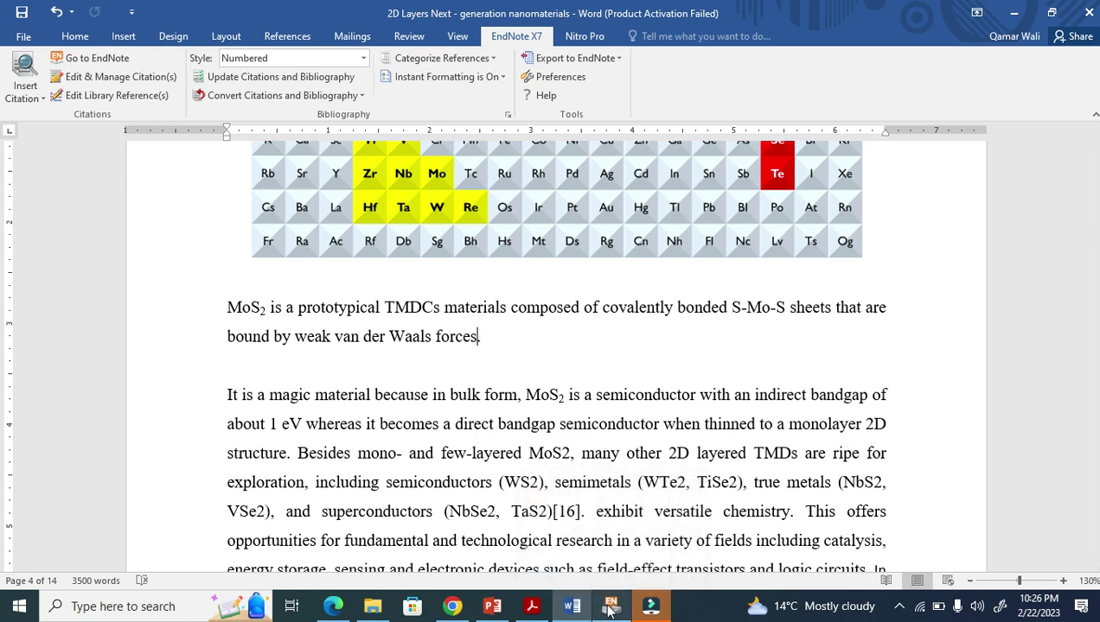
# - Insert the Mak 2010 citation from EndNote after 'forces', numbered [16]
pyautogui.click(612, 606)
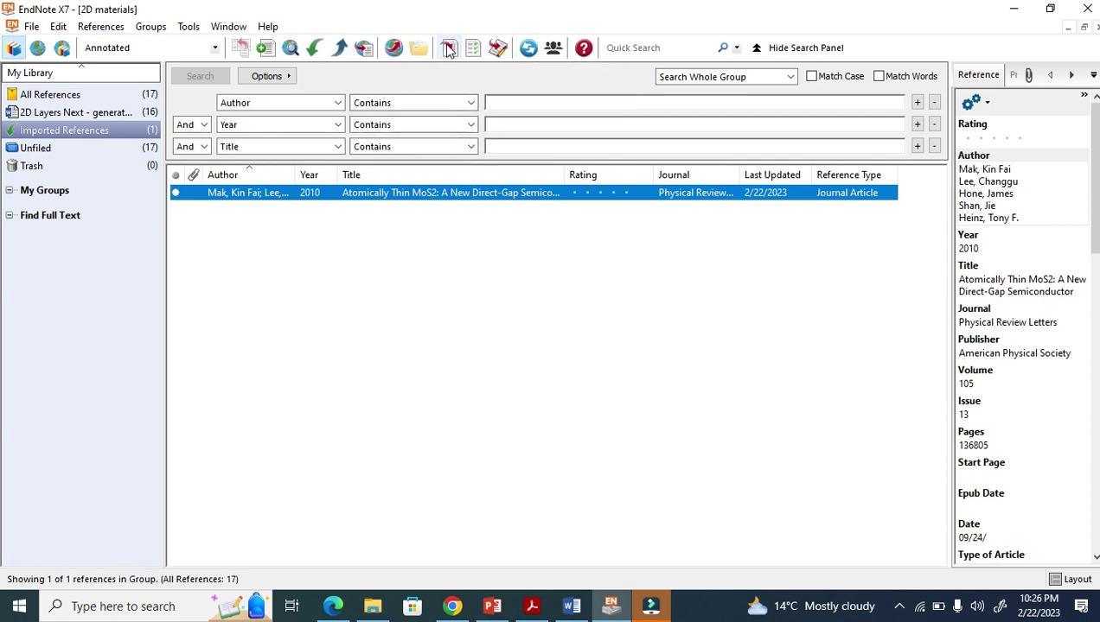
pyautogui.click(447, 49)
pyautogui.scroll(-15, 3, 392)
pyautogui.moveTo(3, 392); pyautogui.dragTo(2, 542)
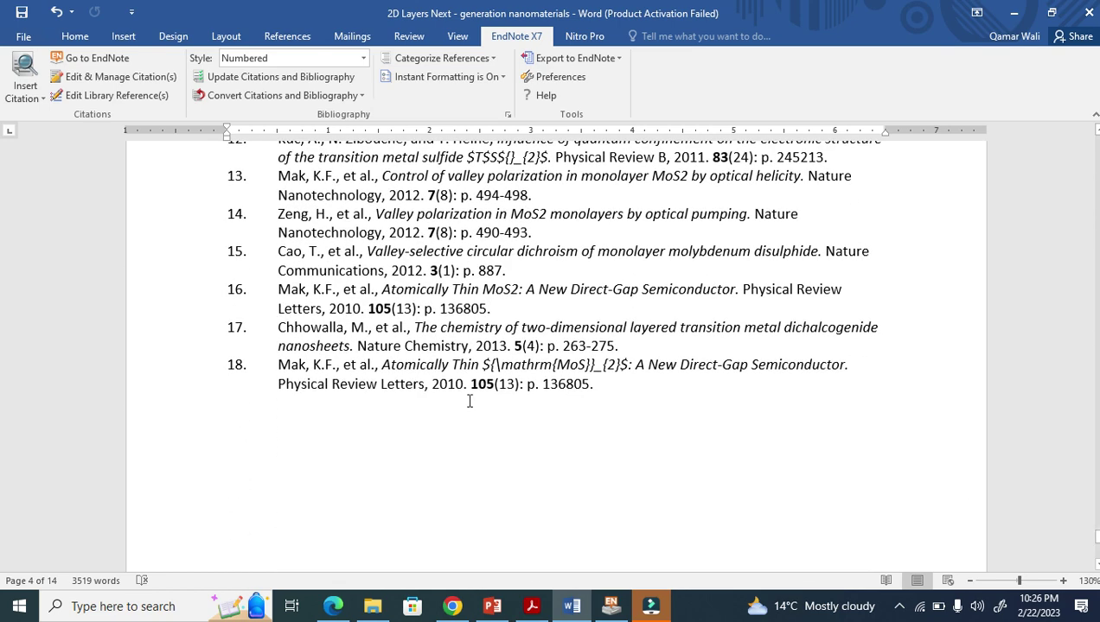
# - Locate reference 12's garbled LaTeX title in the bibliography, then bring EndNote forward
pyautogui.tripleClick(371, 286)
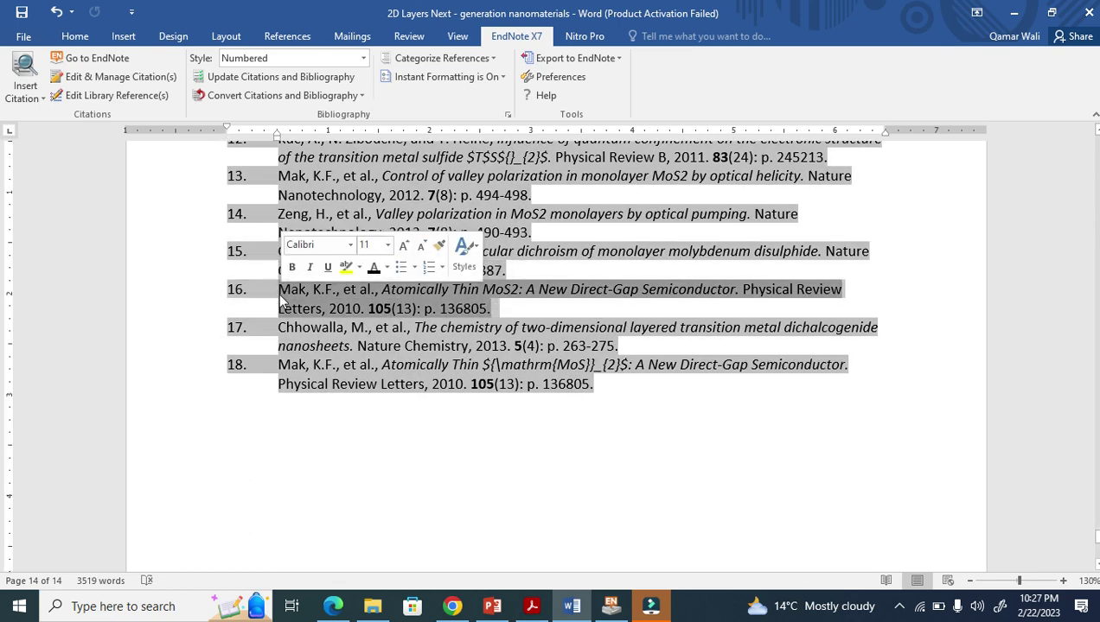
pyautogui.moveTo(457, 154); pyautogui.dragTo(596, 164)
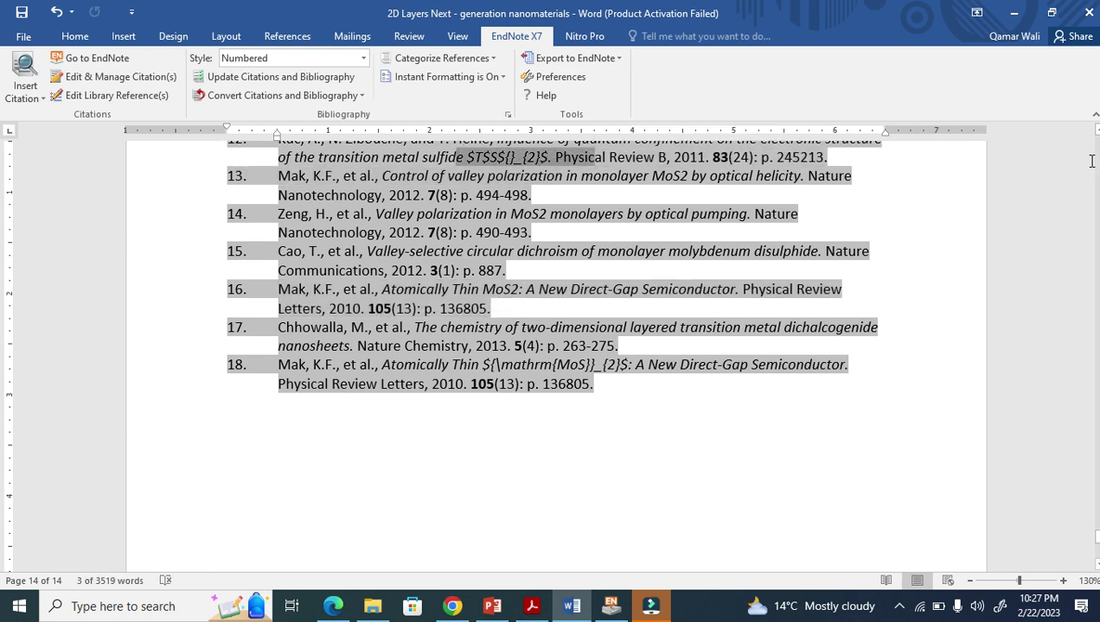
pyautogui.scroll(1, 3, 143)
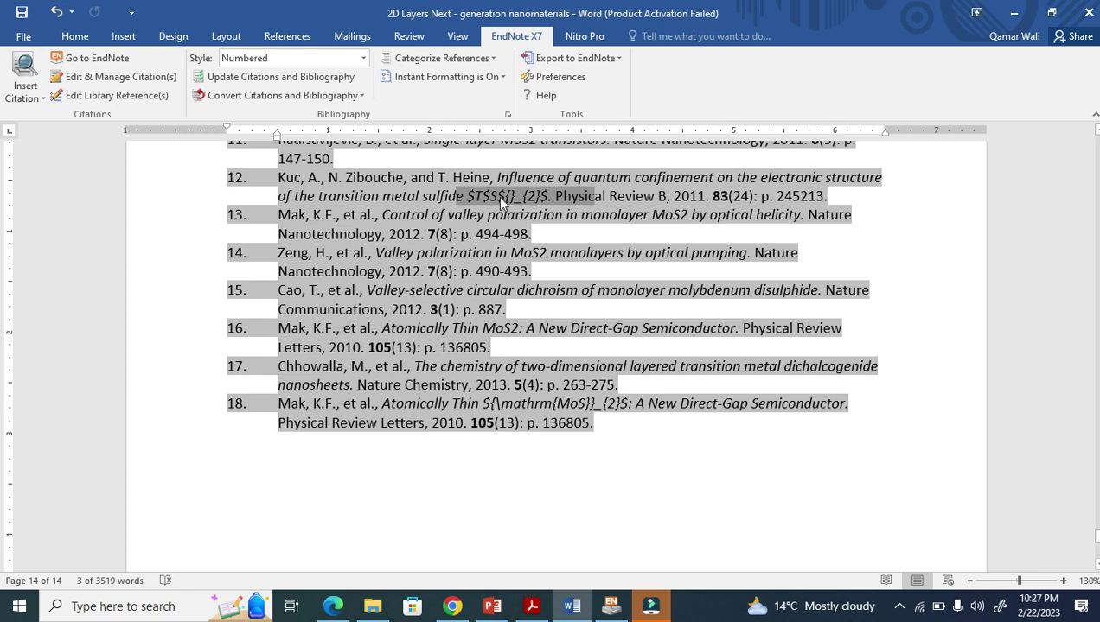
pyautogui.keyDown('shift'); pyautogui.click(552, 201); pyautogui.keyUp('shift')
pyautogui.click(510, 177)
pyautogui.click(610, 610)
# - Delete the LaTeX code after 'transition metal sulfide' in the Kuc 2011 title and save
pyautogui.click(91, 98)
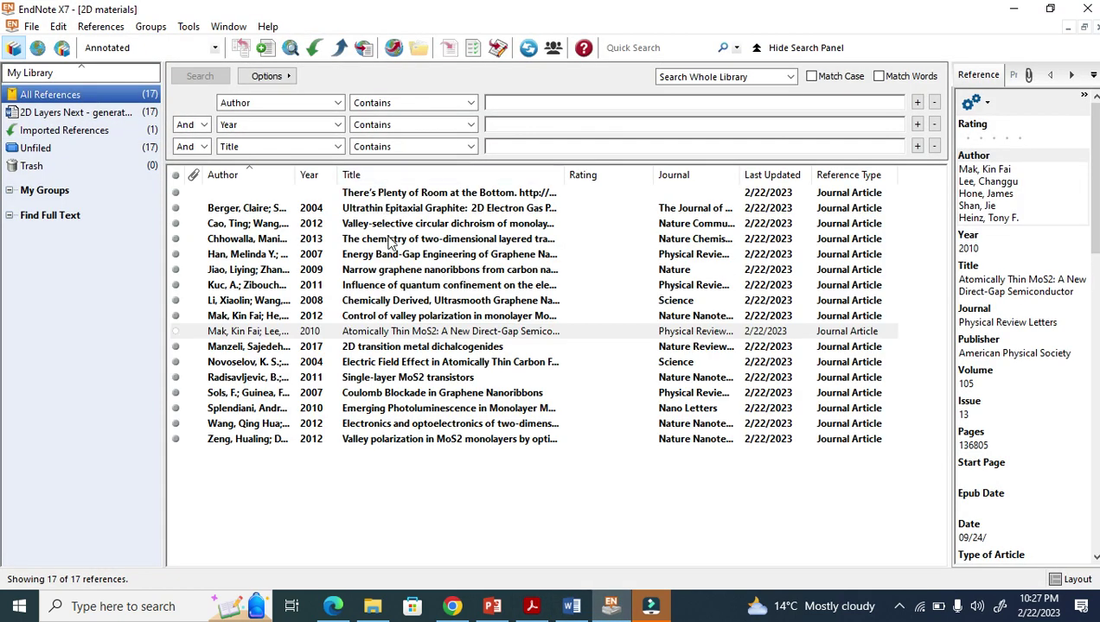
pyautogui.click(405, 287)
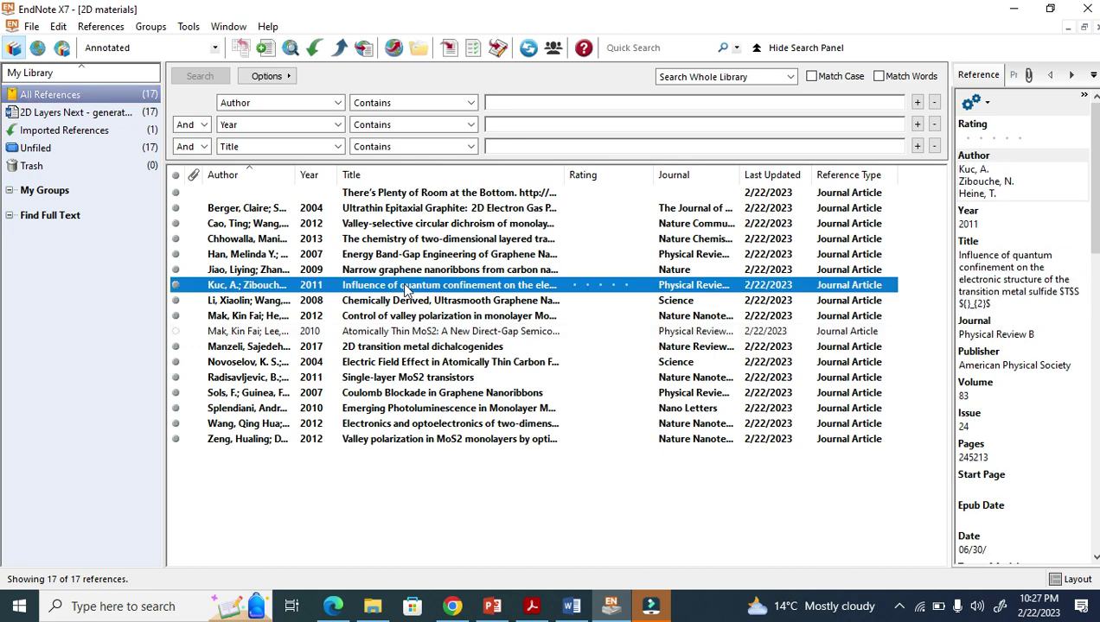
pyautogui.doubleClick(405, 287)
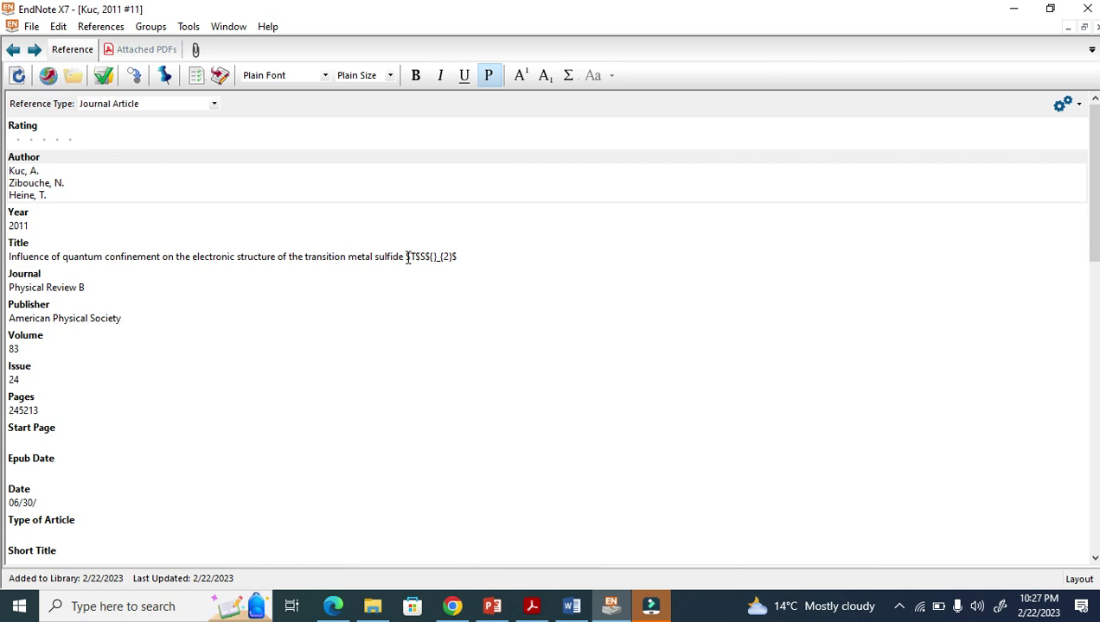
pyautogui.click(406, 257)
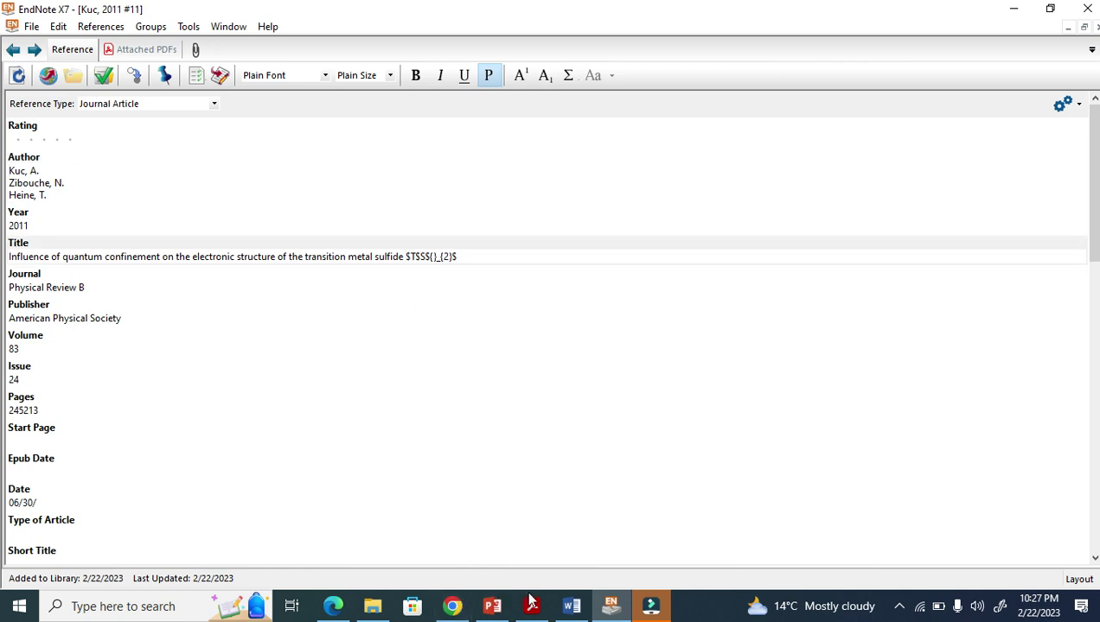
pyautogui.click(571, 609)
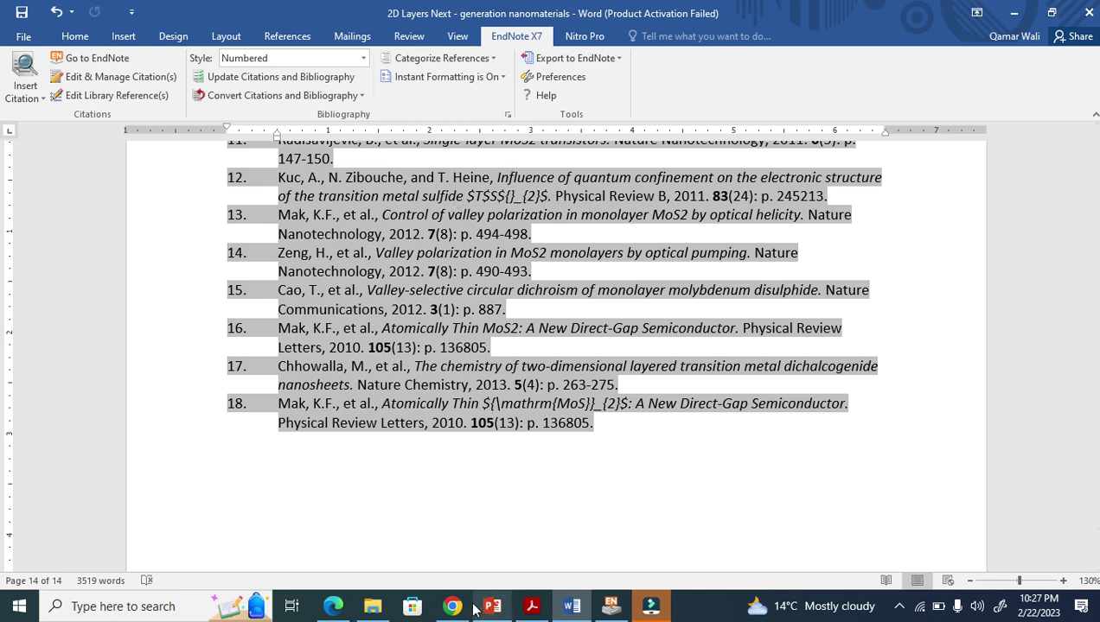
pyautogui.click(610, 606)
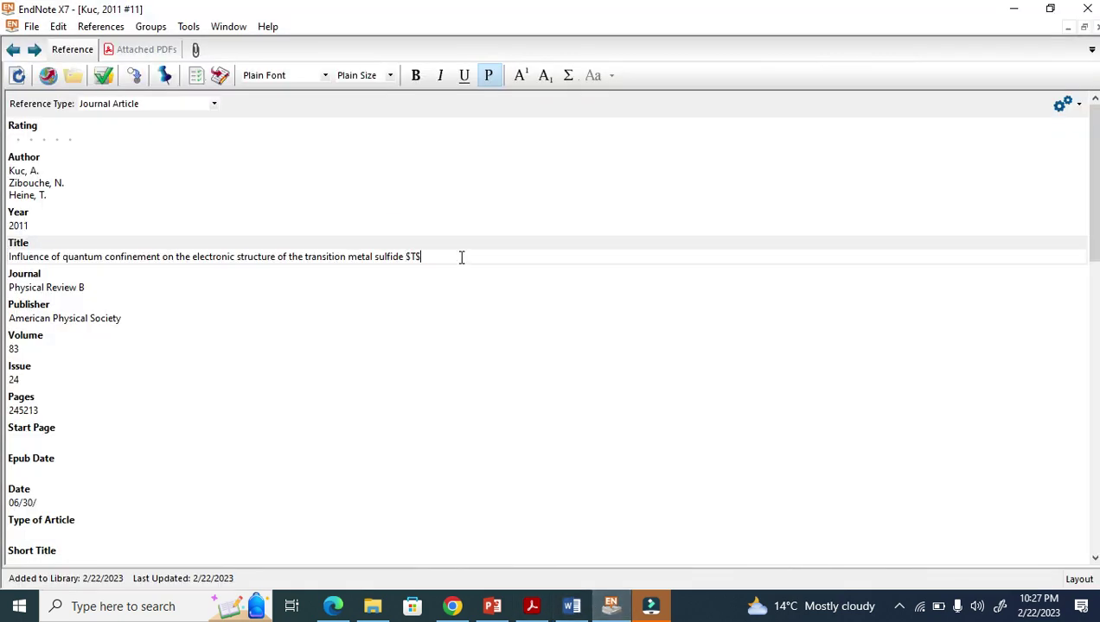
pyautogui.click(1097, 26)
pyautogui.click(483, 343)
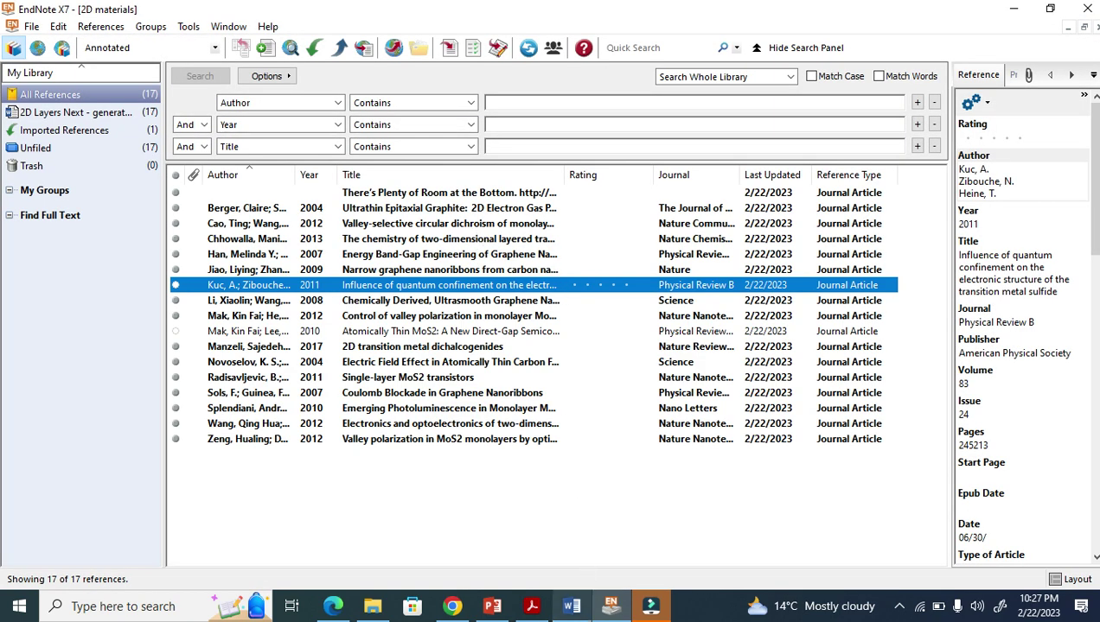
pyautogui.click(569, 607)
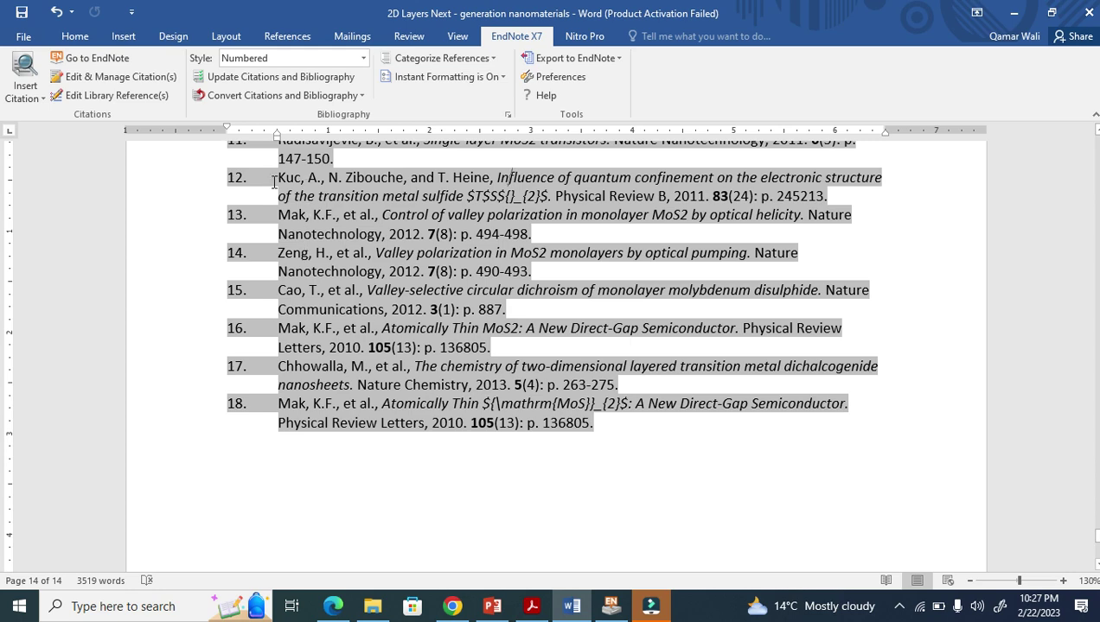
# - Search the document for '[12]' and select the first [12] citation
pyautogui.moveTo(273, 181); pyautogui.dragTo(464, 197)
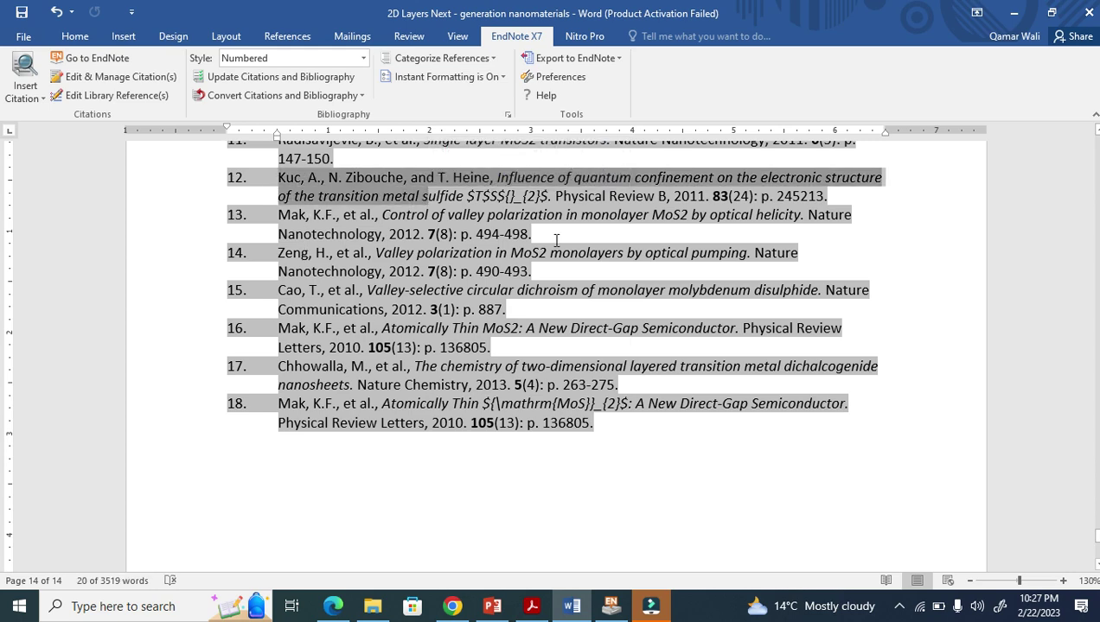
pyautogui.hotkey('ctrl', 'f')
pyautogui.press('BackSpace')
pyautogui.write('[12]')
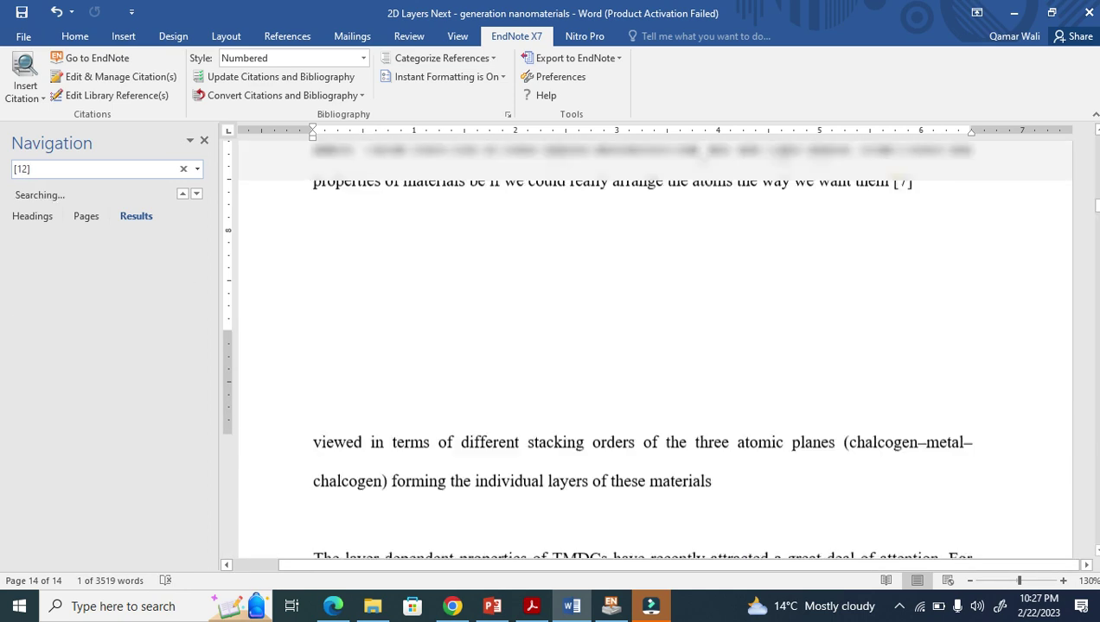
pyautogui.click(690, 229)
pyautogui.click(688, 221)
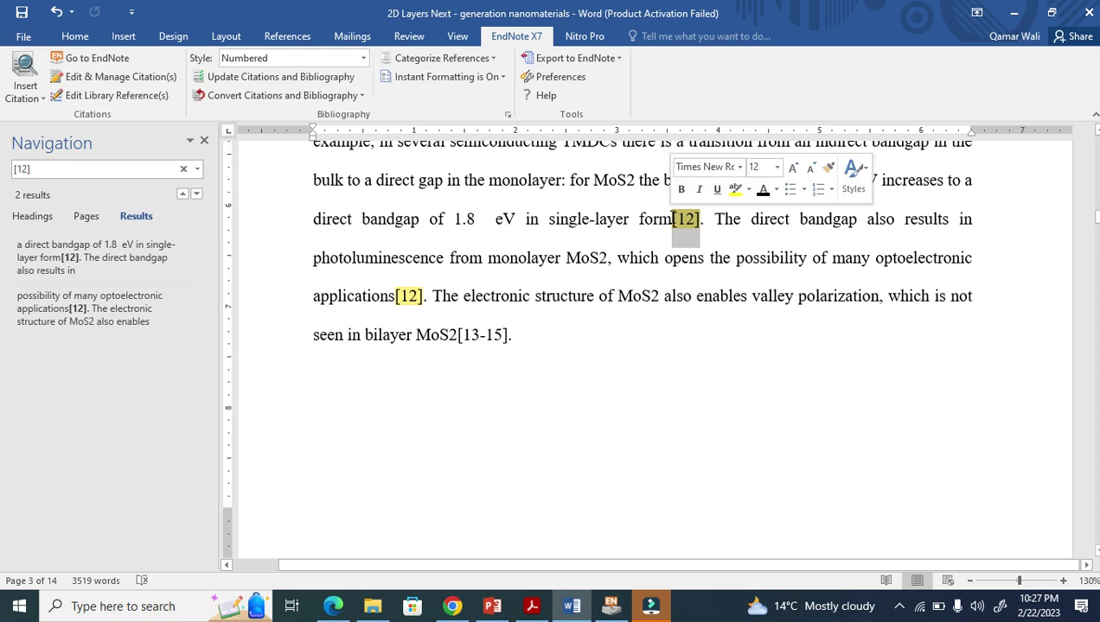
# - Remove the Kuc 2011 #11 citation in Edit & Manage Citations
pyautogui.click(160, 81)
pyautogui.click(1011, 216)
pyautogui.click(994, 275)
pyautogui.click(895, 453)
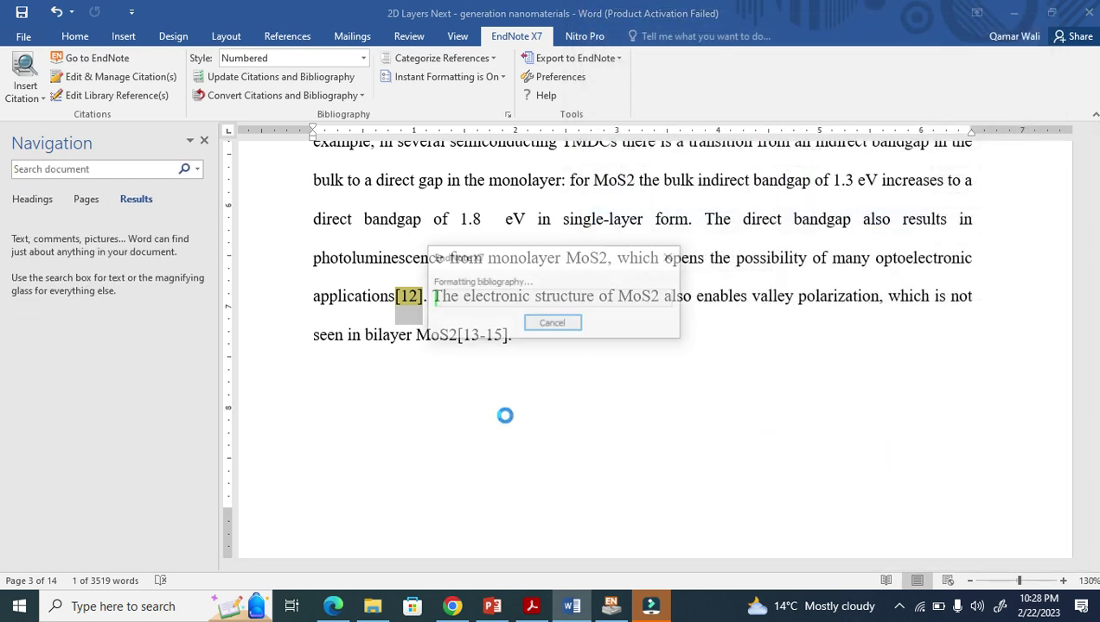